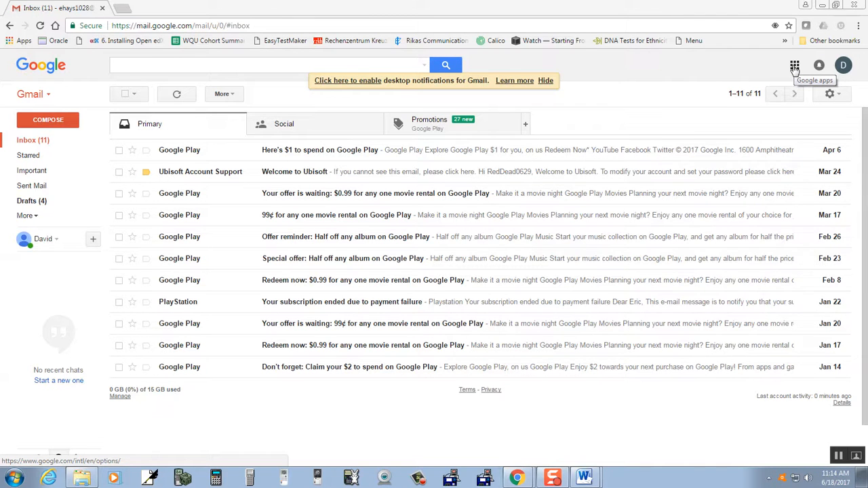
Open Google Docs from Gmail and create a blank document, dismissing the welcome tour and the offer to add Keep notes
left_click(794, 68)
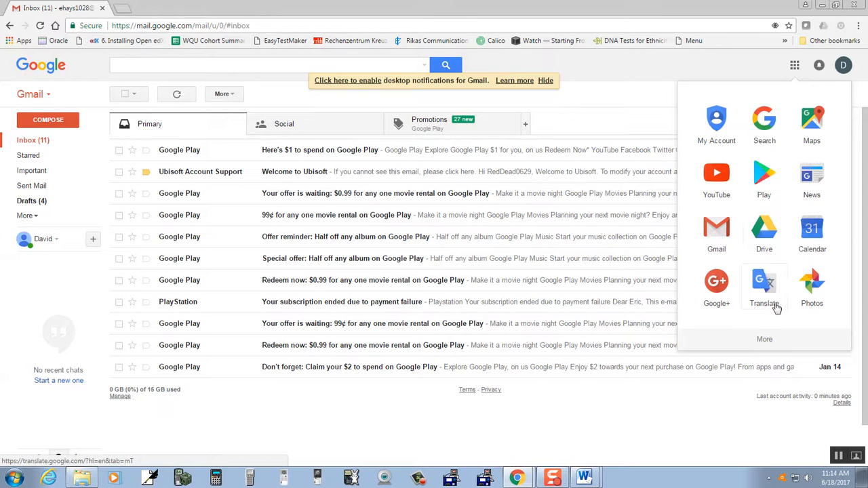
left_click(765, 341)
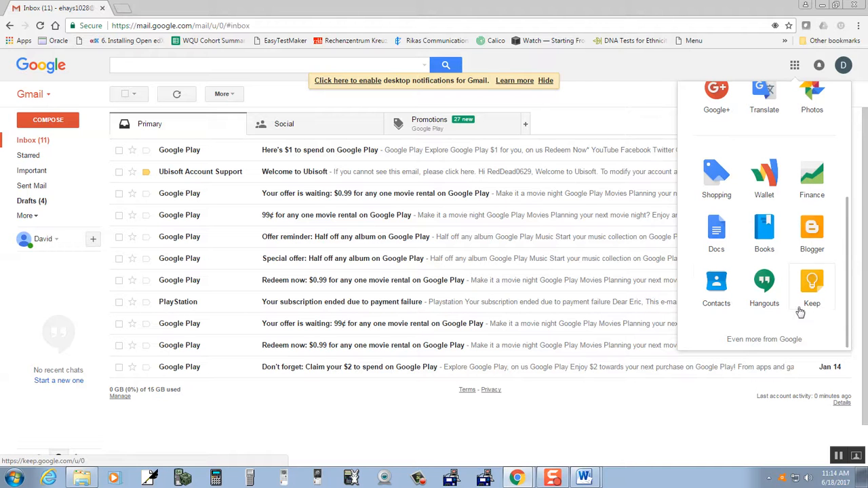
left_click(714, 231)
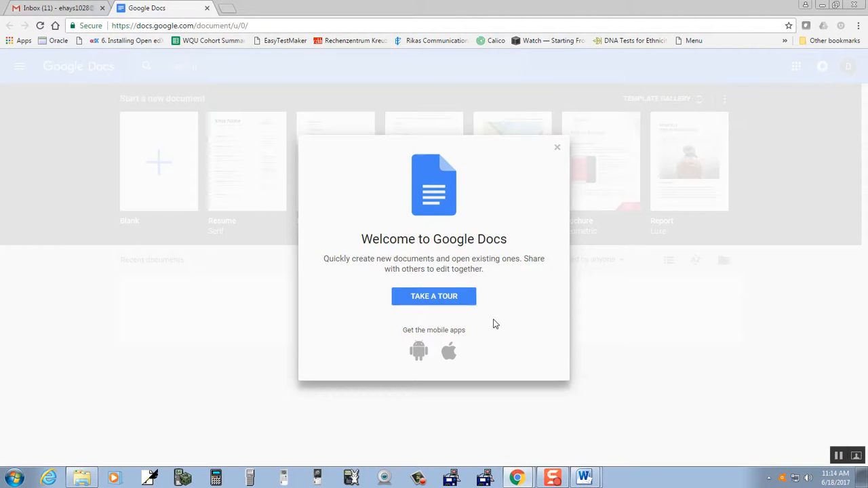
left_click(558, 148)
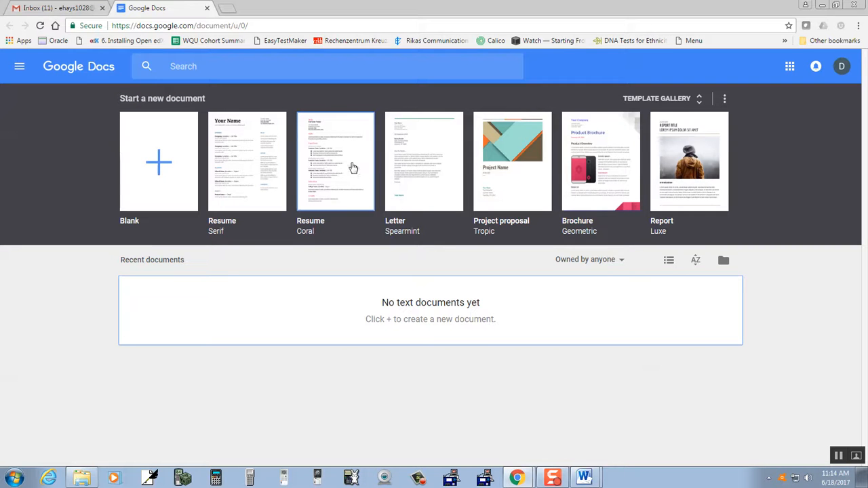
left_click(159, 162)
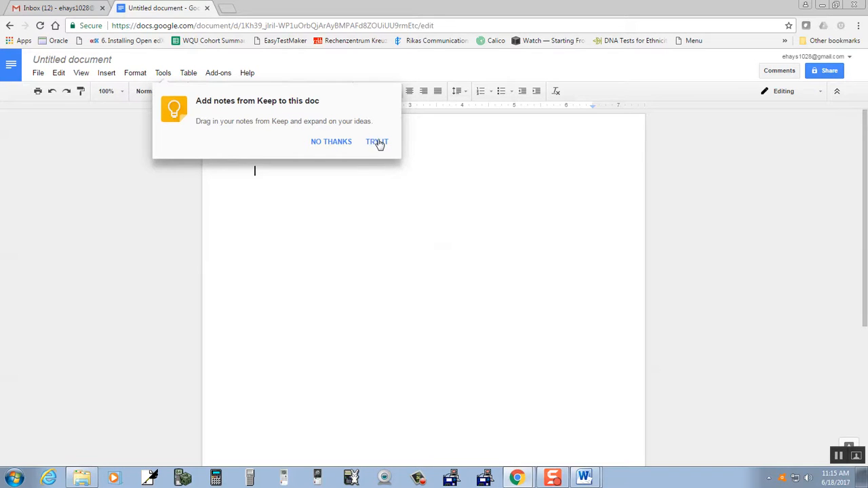
left_click(341, 146)
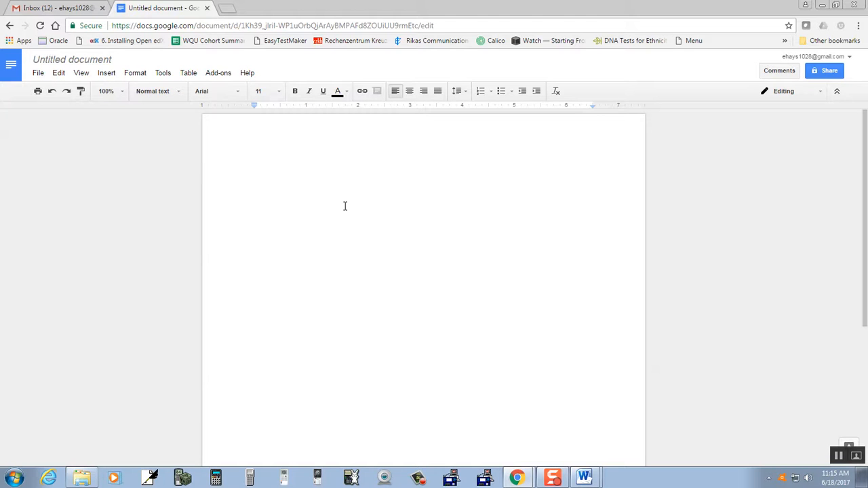
Write "This is my first document using Google DOCS. I am stugling spelling items corectly. I belive" in the document
type("This is my first document using Google DOCS ")
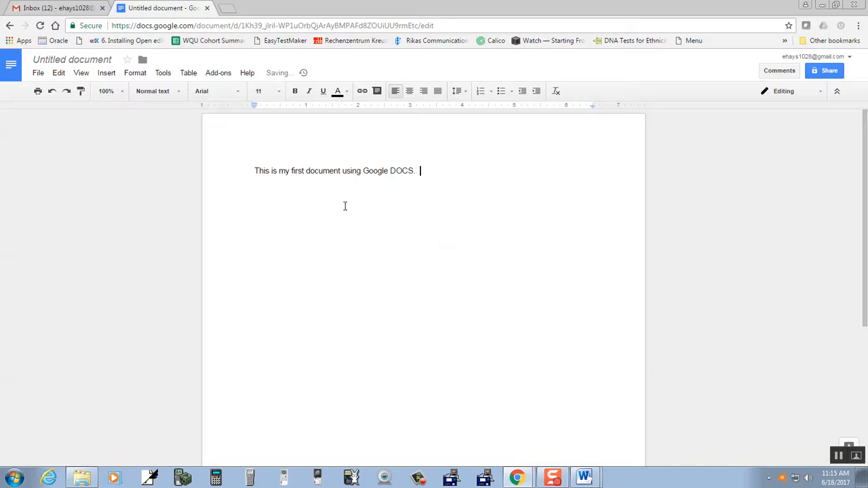
type("  I am stugling spelling item")
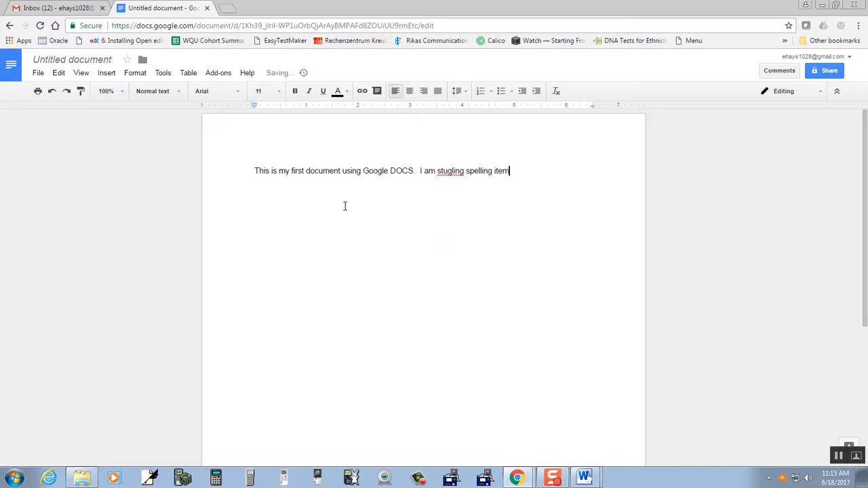
type("s corectly.  I belive")
Finish with "I believe their is a way to correct my errors in a document but I am not awure of it." and two line breaks
key("BackSpace")
key("BackSpace")
key("BackSpace")
type("ieve their is ")
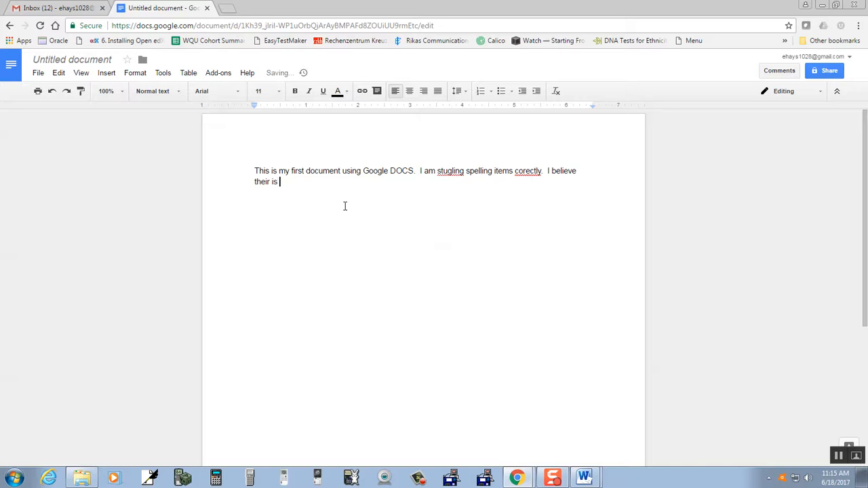
type("a way to correct my errors in a document but I am not awa")
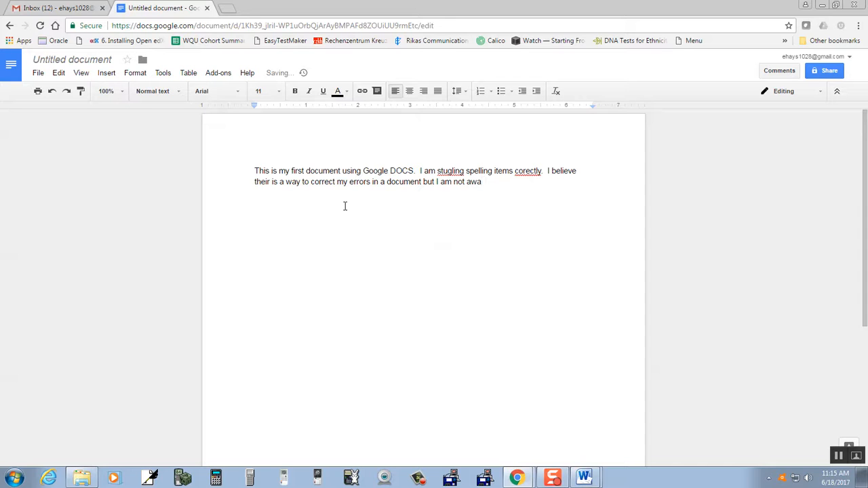
key("BackSpace")
type("ure of it.")
key("Return")
key("Return")
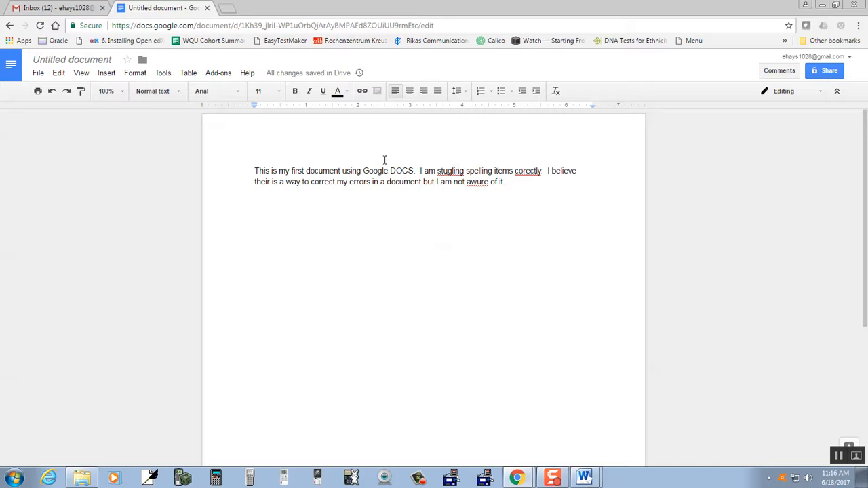
Apply the suggested spellings "struggling" and "correctly" to the misspelled words "stugling" and "corectly" in the first line
right_click(452, 171)
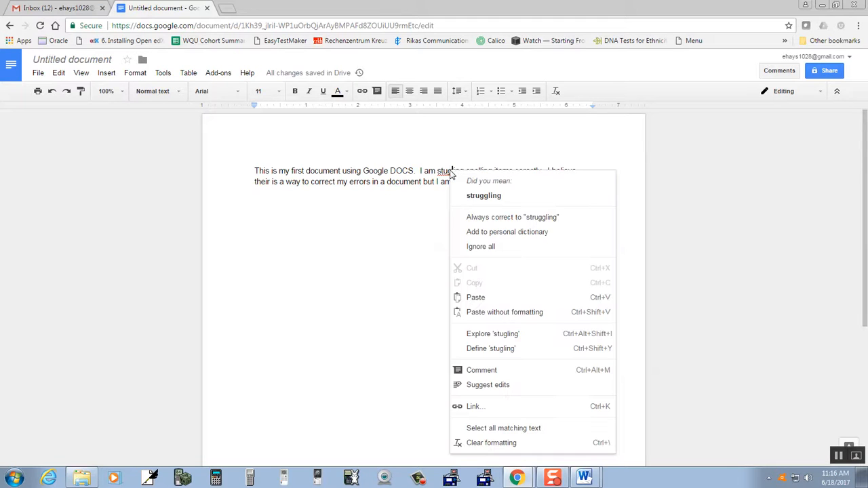
left_click(484, 196)
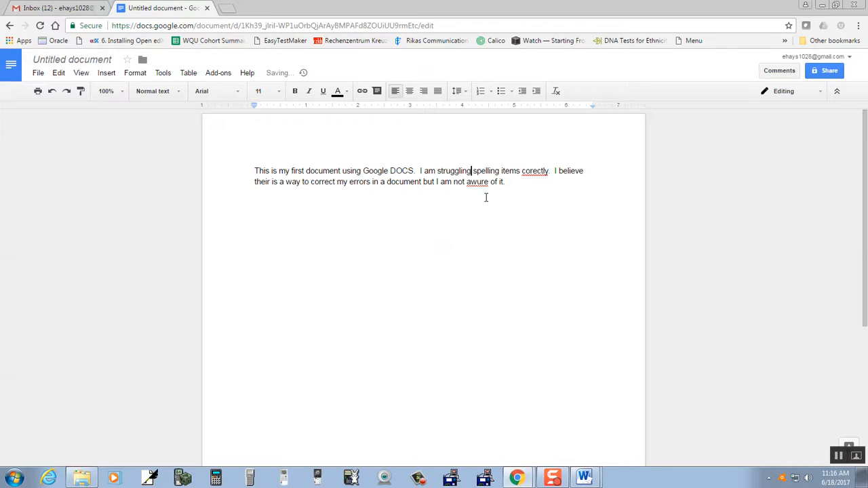
right_click(536, 173)
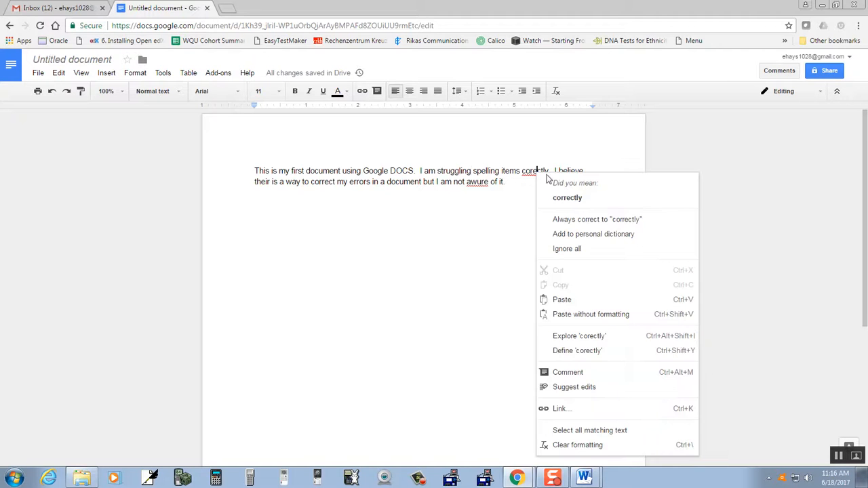
left_click(568, 199)
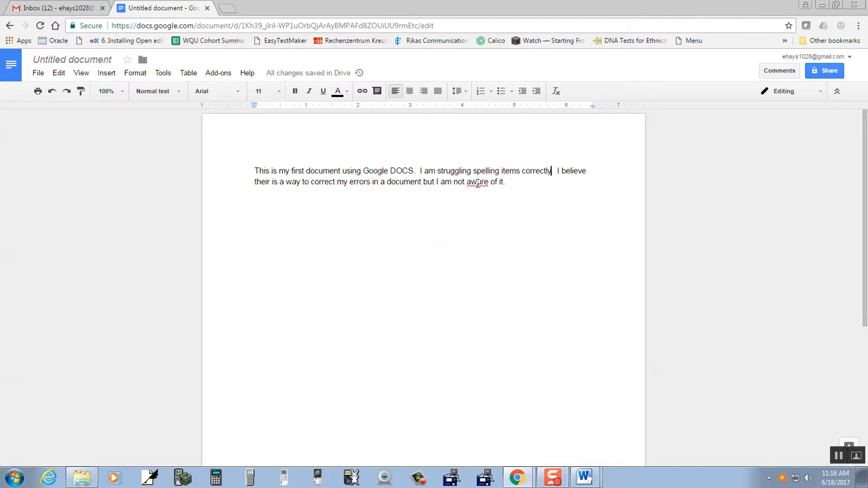
Try to correct the misspelled "awure" in the second line with a spelling suggestion
right_click(477, 182)
left_click(459, 182)
type("ww")
left_click(543, 183)
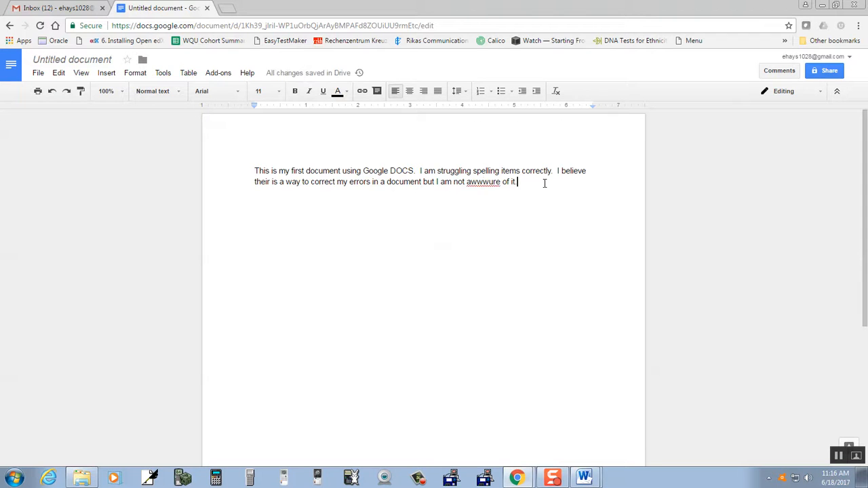
right_click(485, 182)
left_click(483, 196)
type("z")
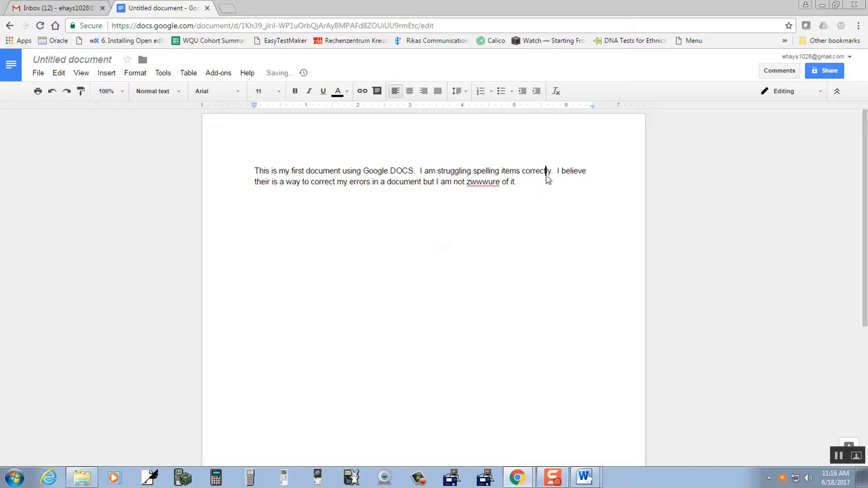
right_click(488, 182)
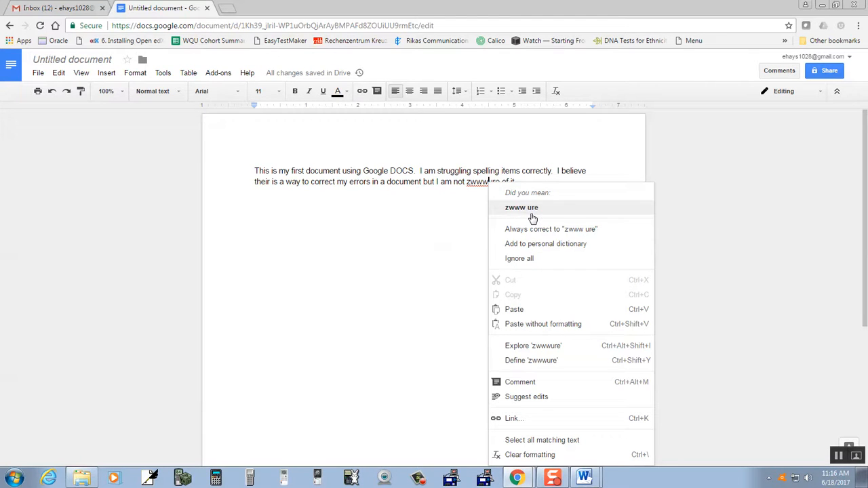
left_click(483, 233)
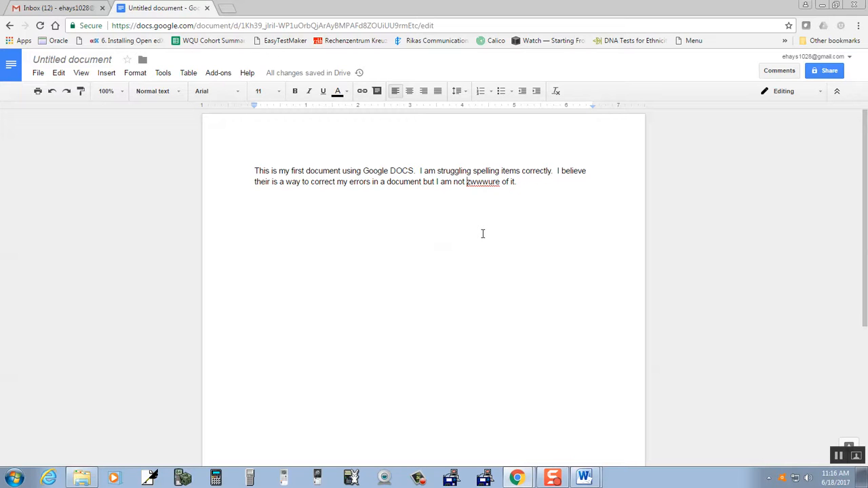
Replace the misspelled word before "of it" in the second line with "aware"
type("aware")
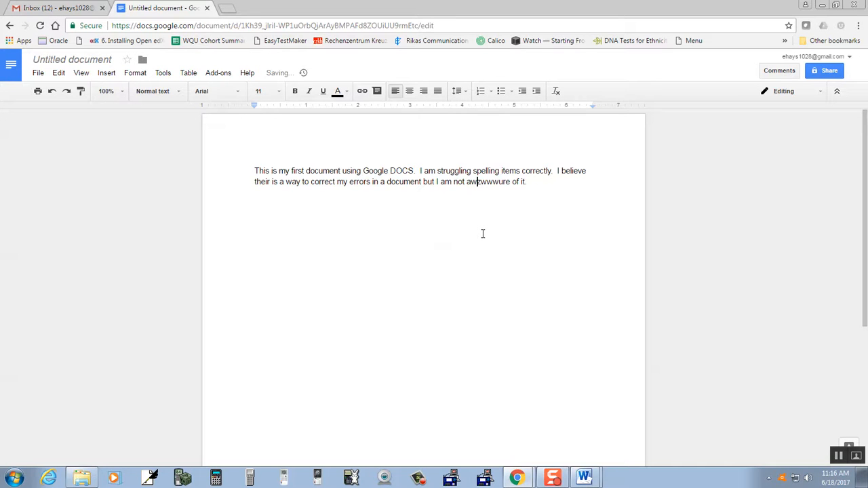
key("Delete")
key("Delete")
key("Delete")
key("Delete")
key("Delete")
key("Delete")
key("Delete")
Run the spelling check on the document and dismiss its result
left_click(59, 73)
mouse_move(82, 73)
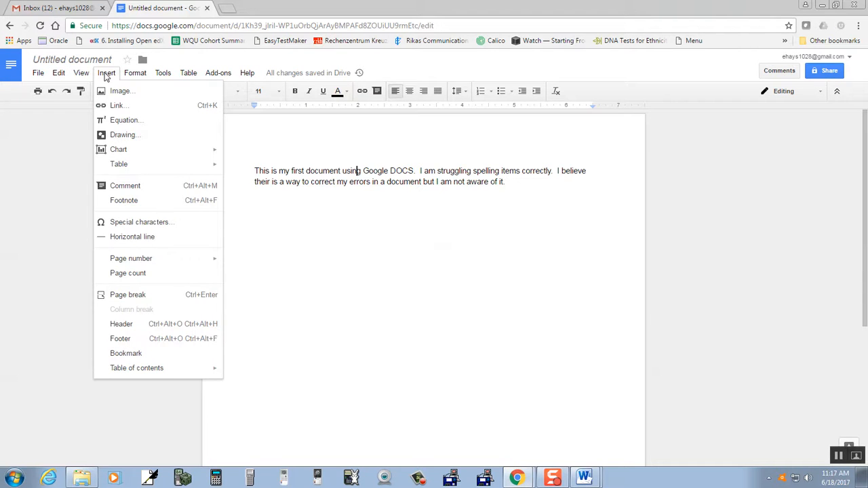
mouse_move(138, 77)
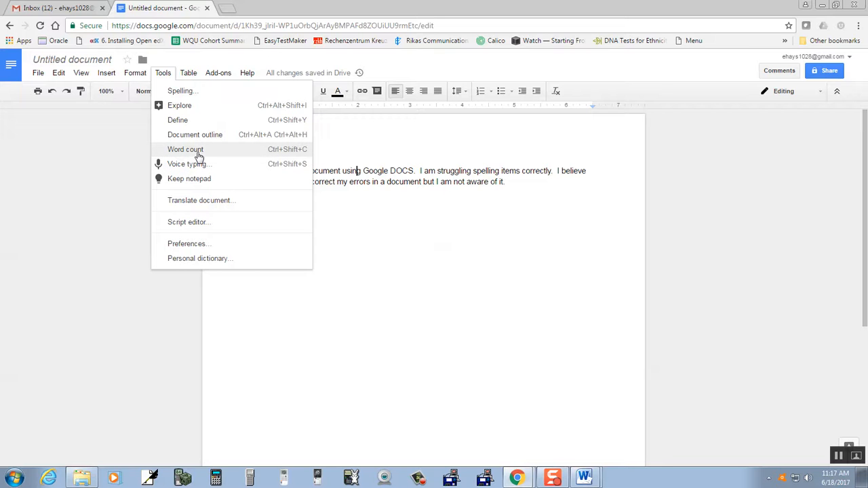
mouse_move(192, 76)
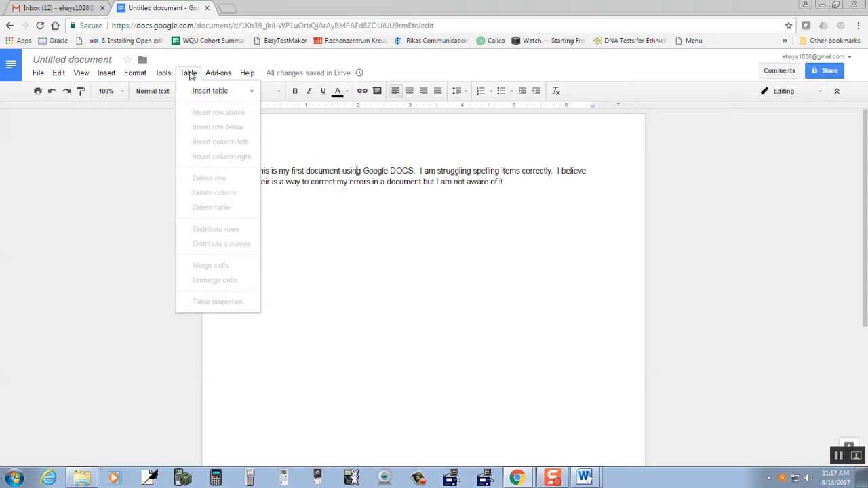
mouse_move(248, 77)
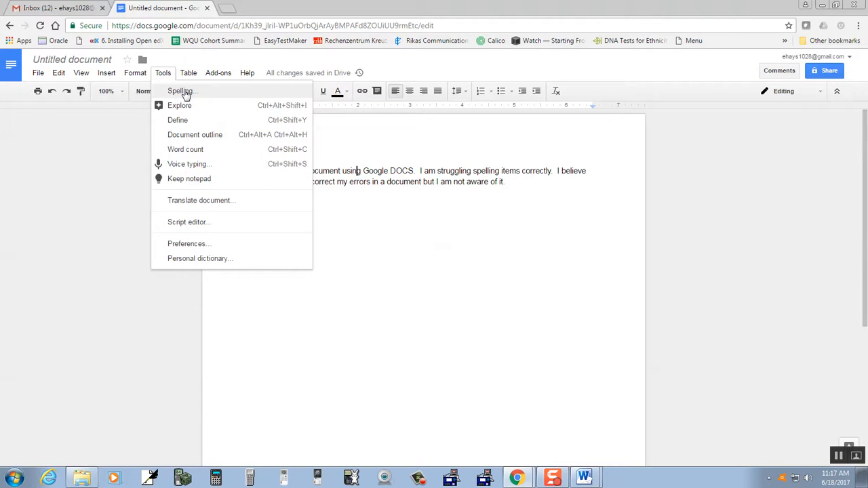
left_click(181, 90)
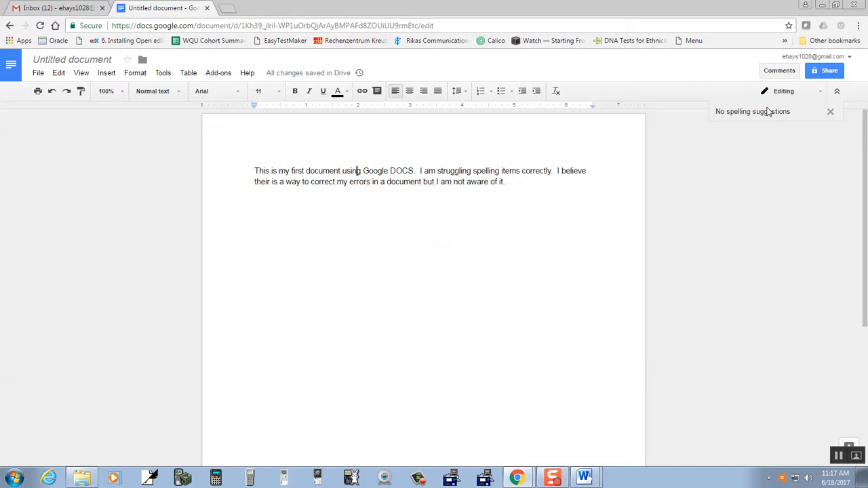
left_click(324, 176)
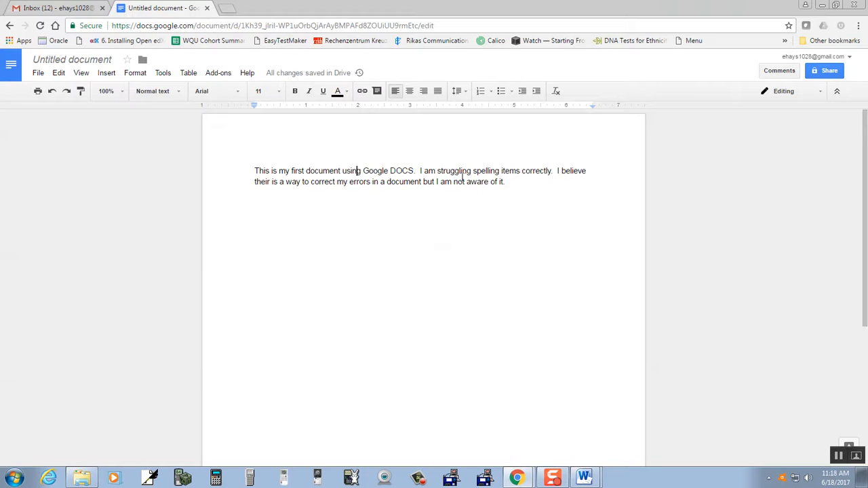
Select the word "their" in the second line and check whether a correction is offered for it
left_click(39, 74)
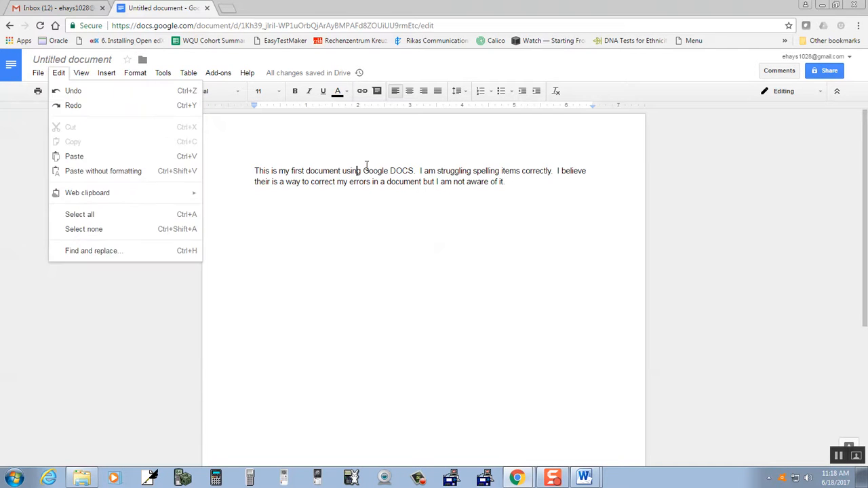
left_click(631, 255)
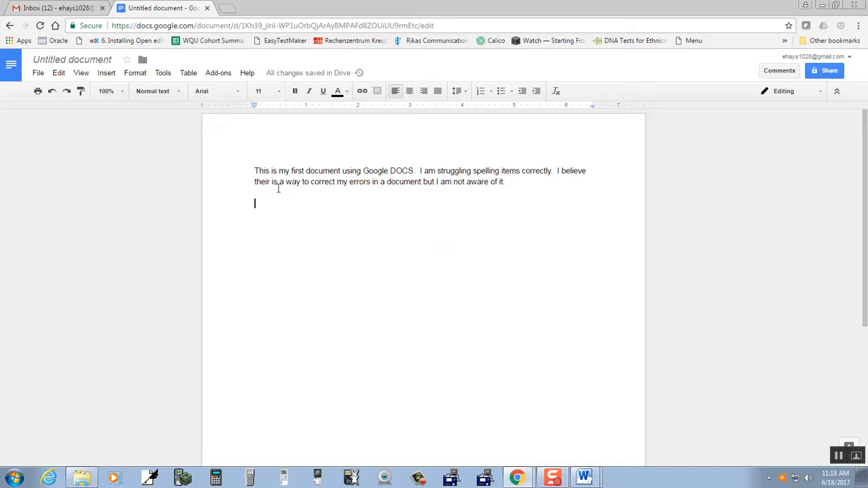
left_click_drag(270, 182, 252, 182)
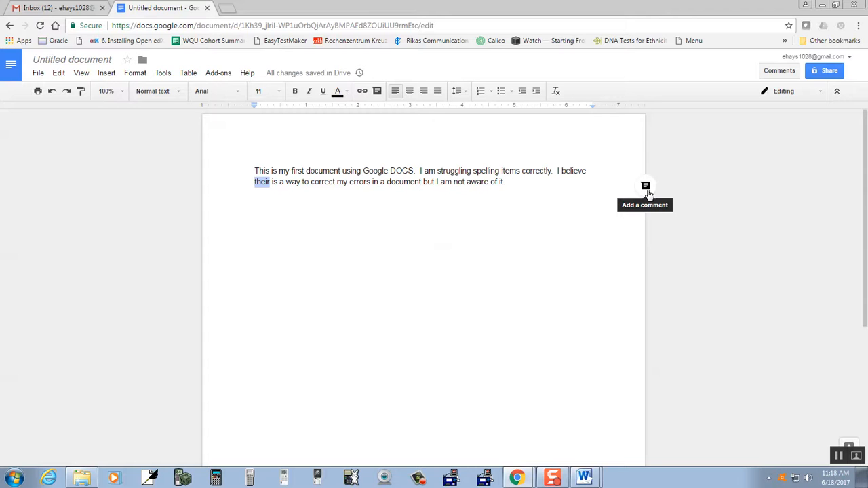
right_click(262, 182)
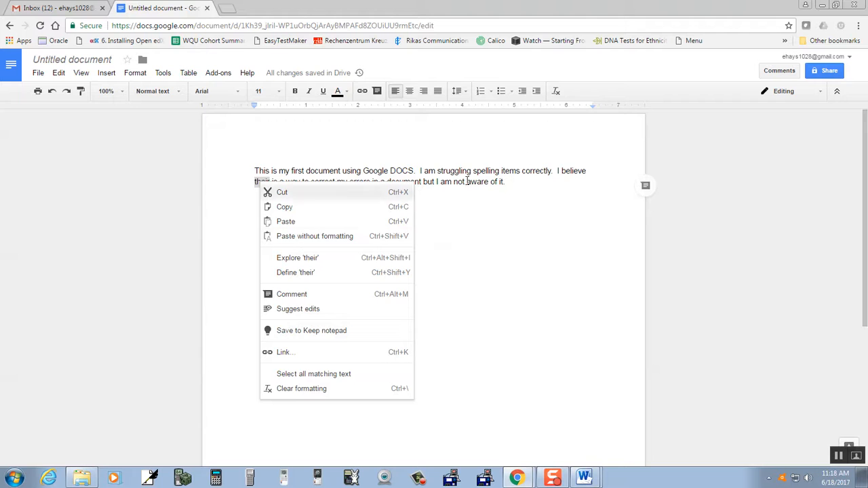
left_click(507, 181)
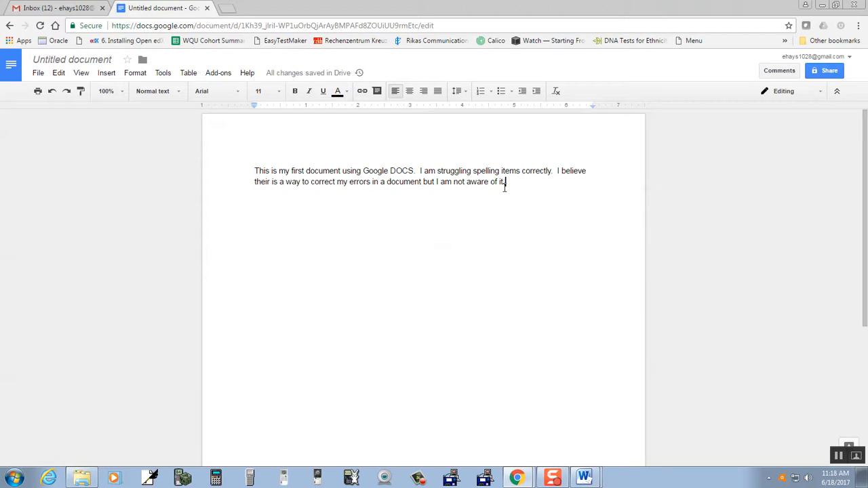
left_click(38, 73)
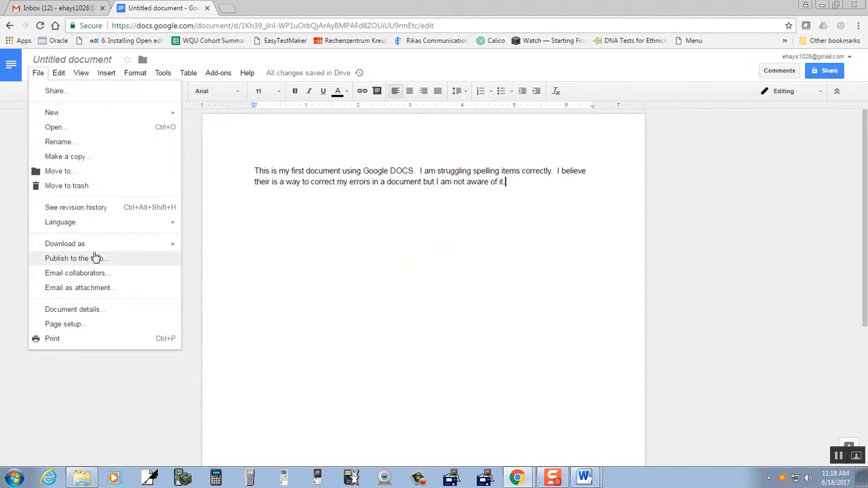
mouse_move(91, 248)
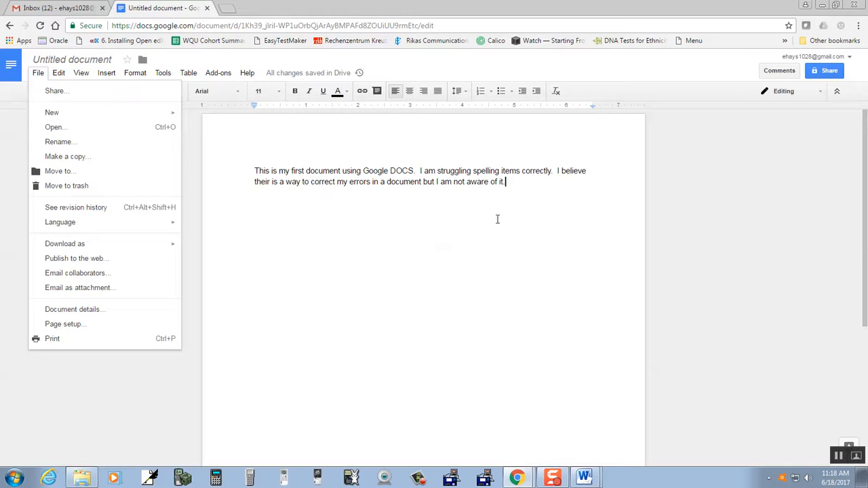
left_click(455, 193)
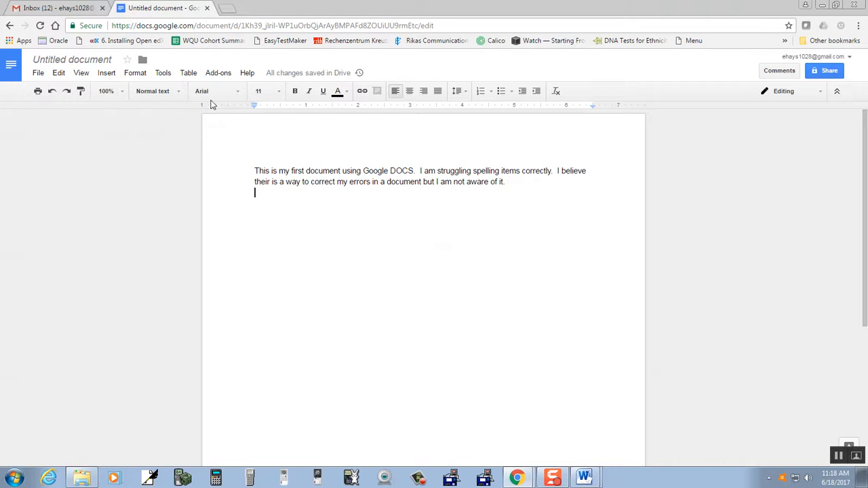
Download the document as a PDF Document (.pdf) and open it in the PDF viewer
left_click(39, 74)
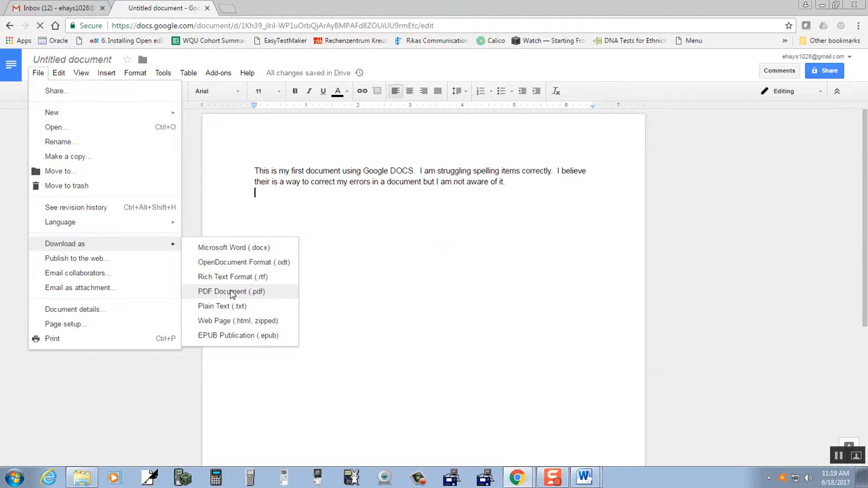
left_click(231, 292)
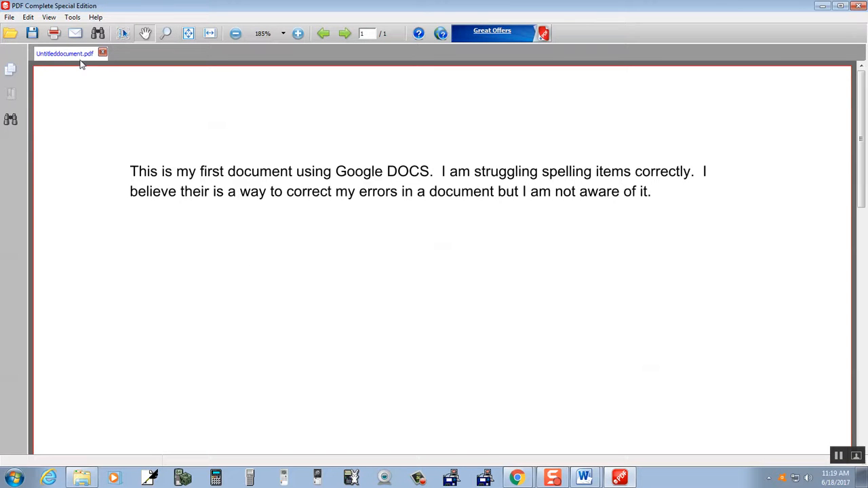
Start saving a copy of the PDF and choose the TESTINGNAF folder on drive C: as its destination
left_click(8, 17)
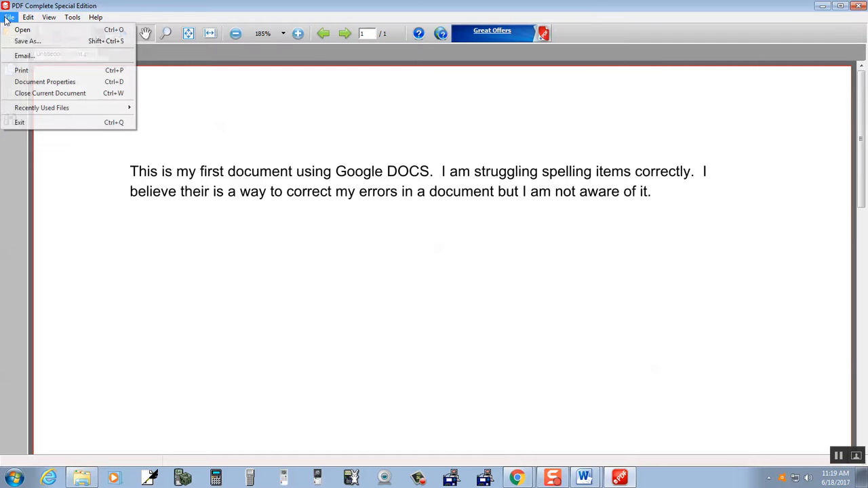
left_click(24, 42)
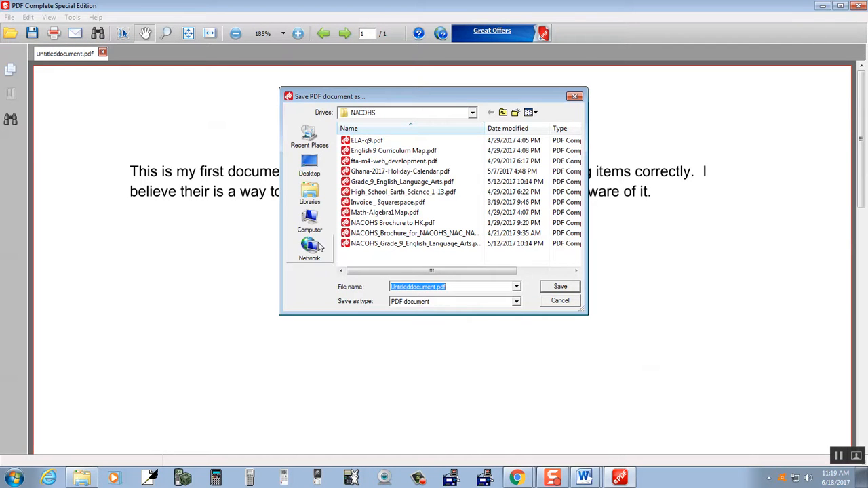
left_click(309, 220)
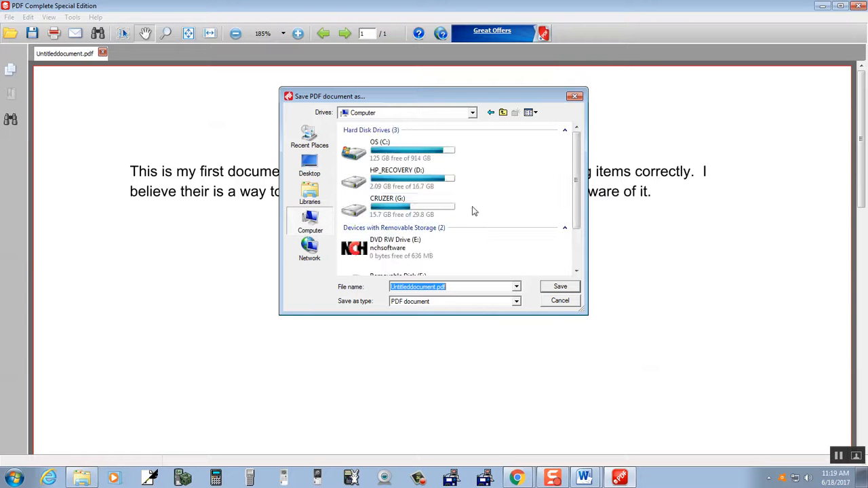
double_click(402, 152)
left_click(578, 251)
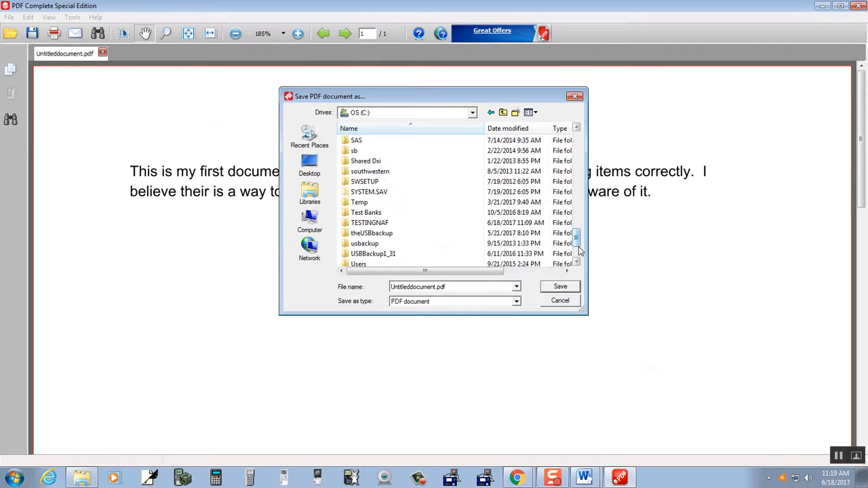
double_click(379, 223)
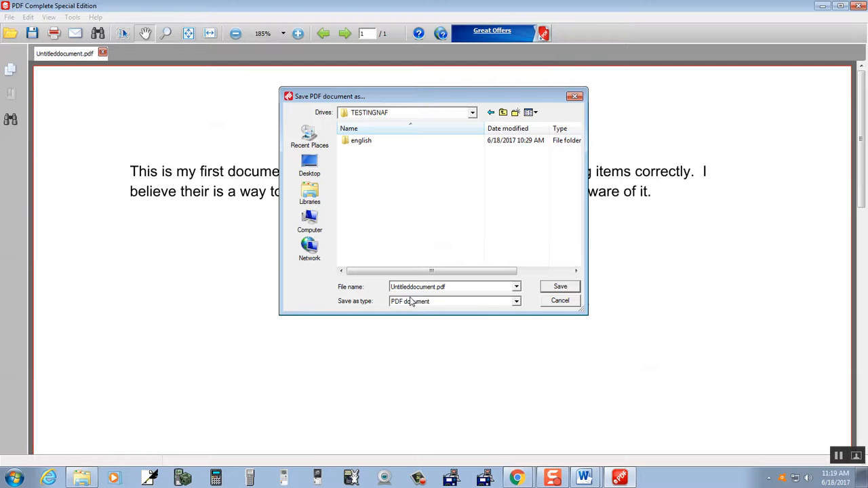
Save the PDF under the author's last and first name followed by "_first_document_in_Google_DOCS", and close the PDF viewer
double_click(436, 285)
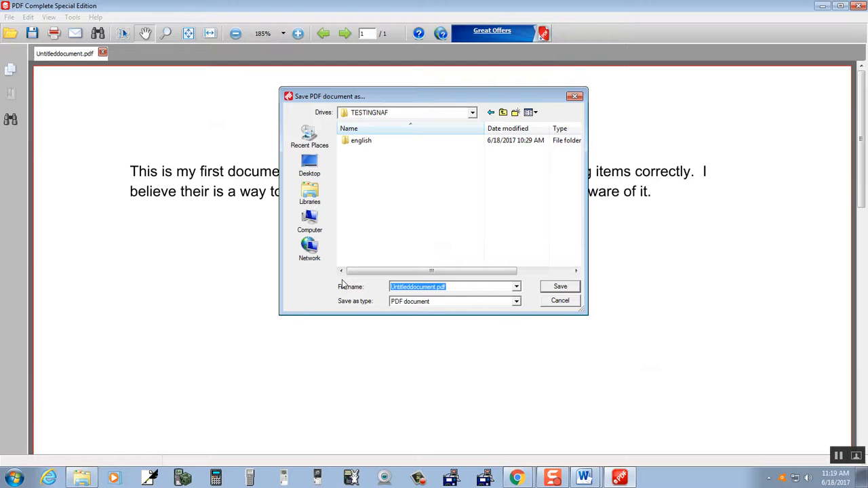
key("Home")
type("Naaf")
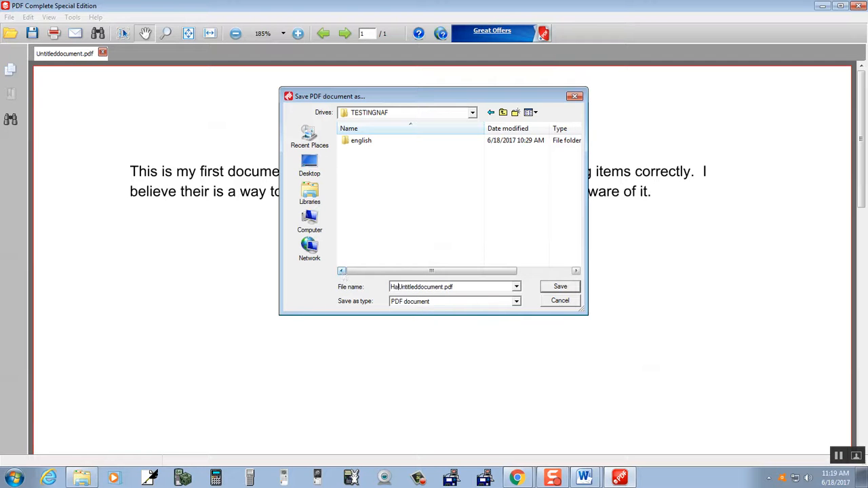
key("BackSpace")
key("BackSpace")
key("BackSpace")
key("BackSpace")
type("hays_david_")
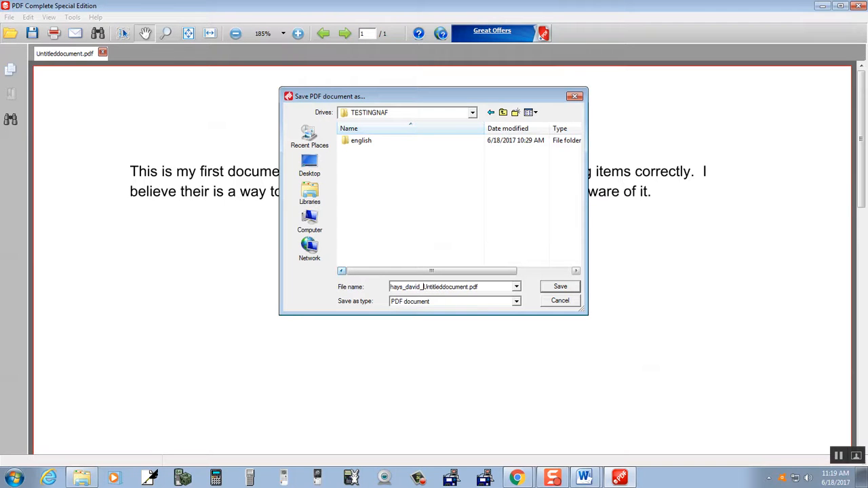
type("first_document_in_Google_DOCSU")
key("shift+End")
key("Delete")
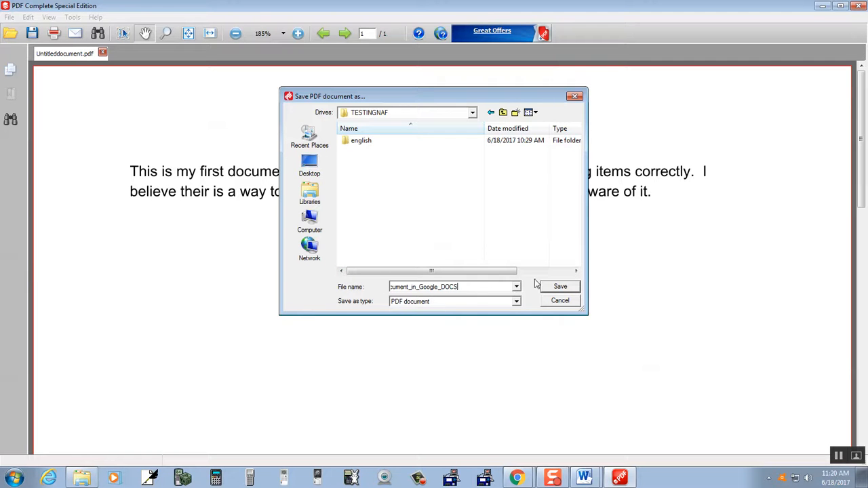
left_click(560, 288)
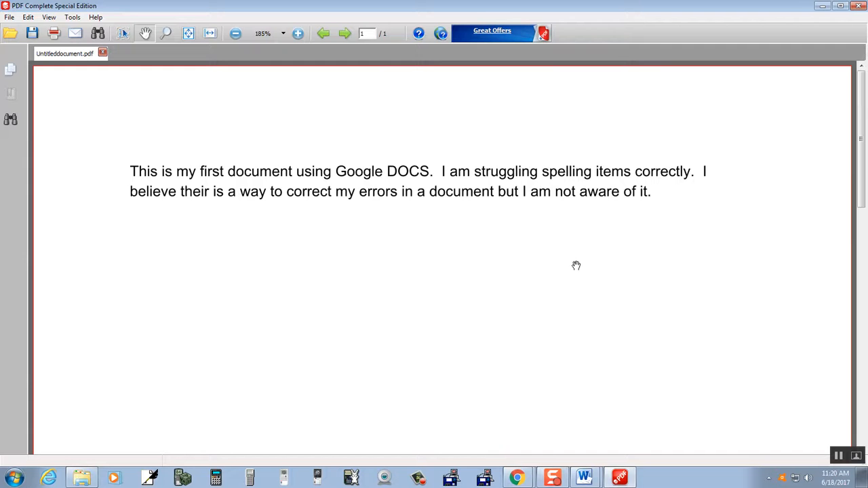
left_click(862, 6)
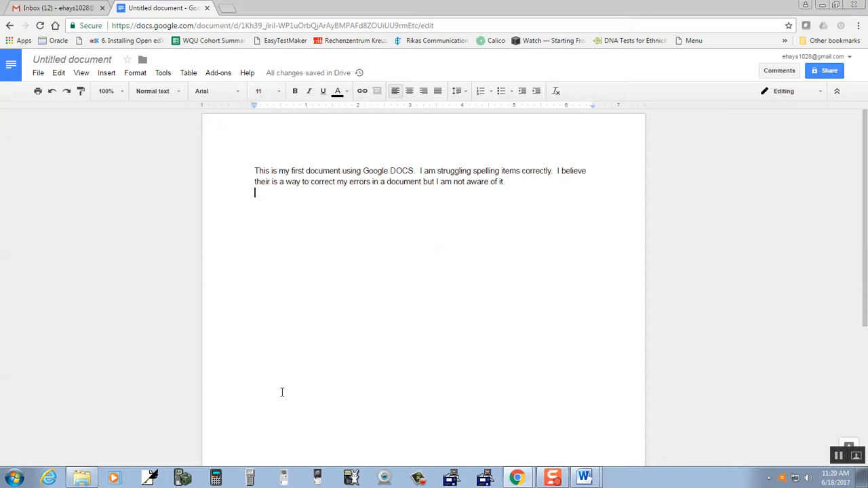
Switch to Windows Explorer and check the TESTINGNAF folder for the saved first-document PDF
left_click(82, 478)
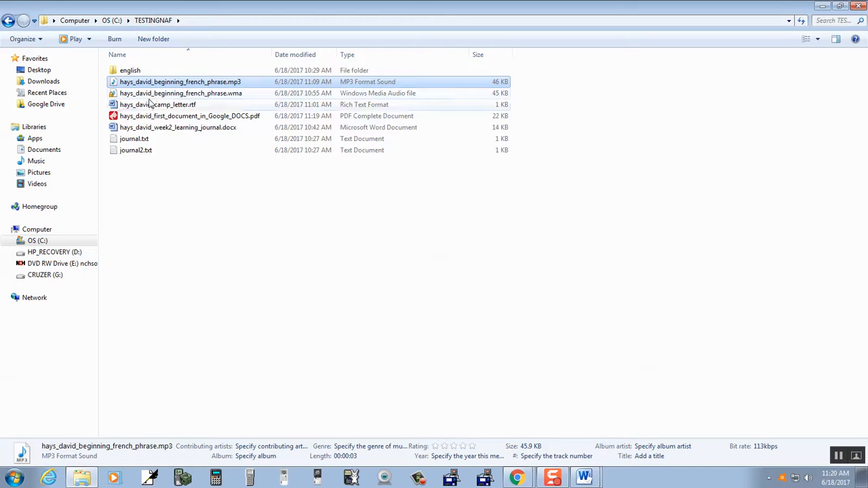
left_click(195, 118)
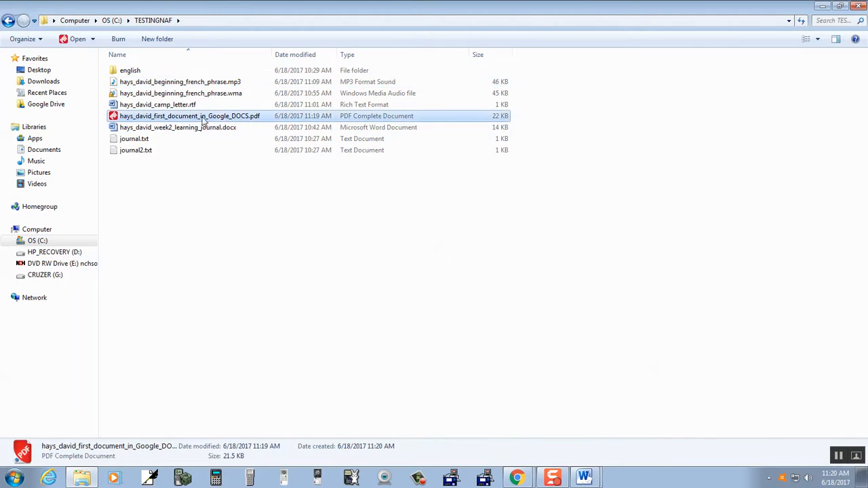
left_click(237, 129)
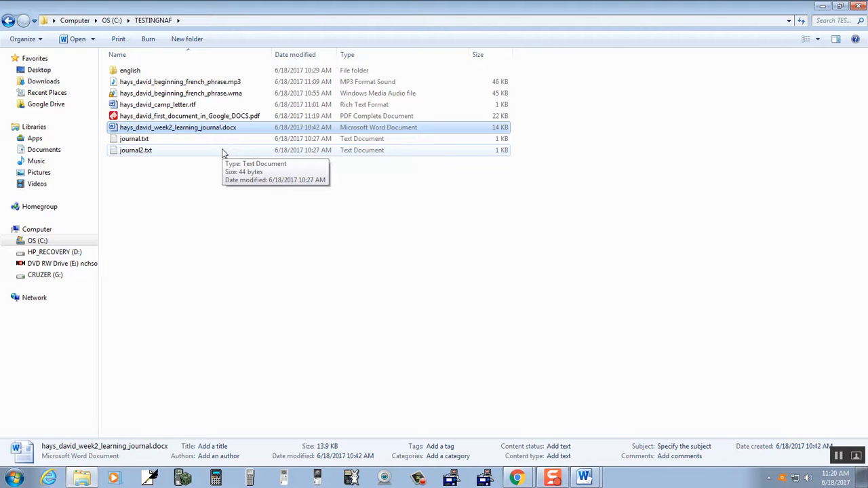
Switch back to Google Docs, view the recent documents on the home page and reopen the untitled document
key("alt+Tab")
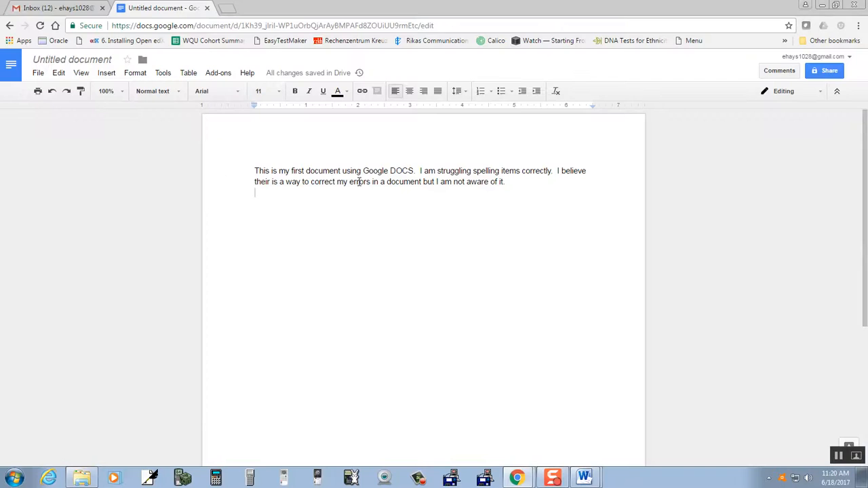
left_click(11, 66)
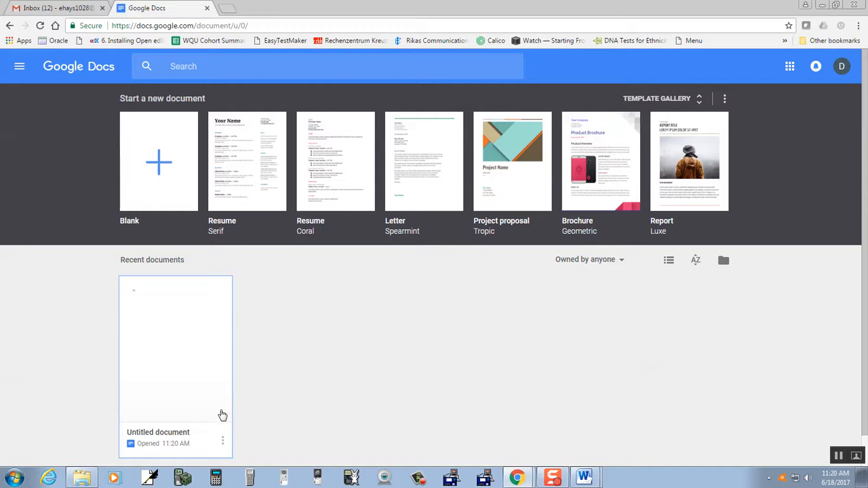
left_click(198, 353)
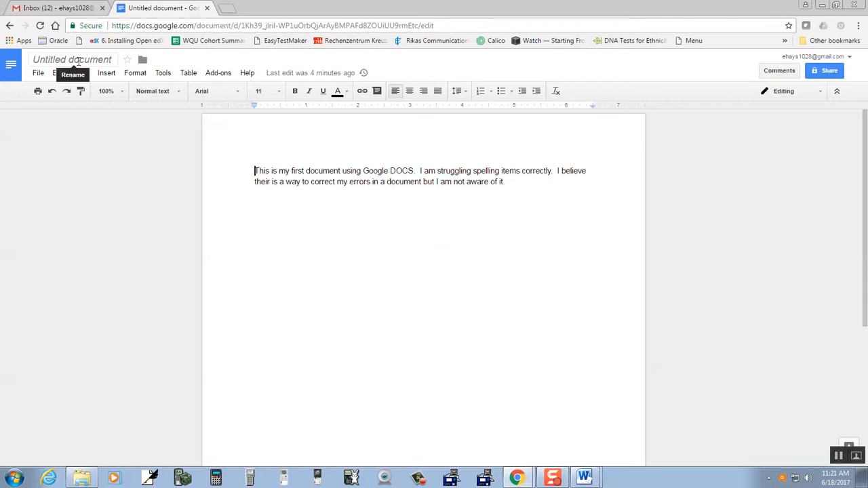
Rename the untitled document with the author's last and first name followed by "_first_google_doc"
left_click(78, 60)
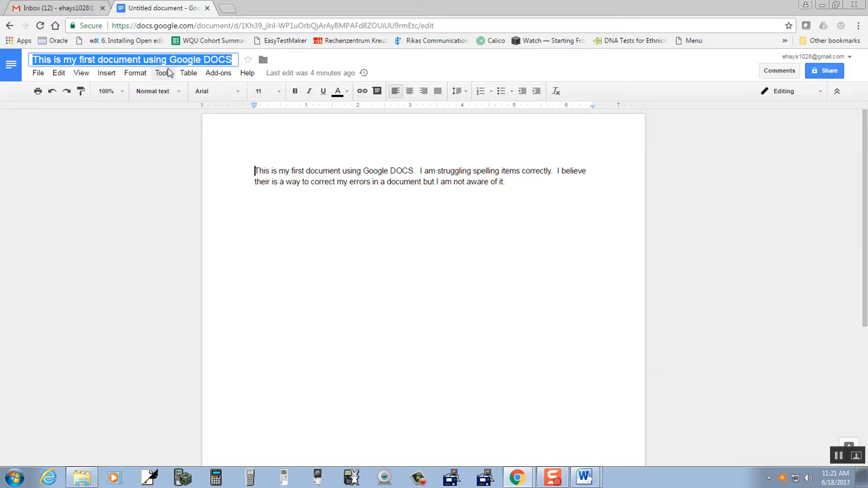
type("hays_david_")
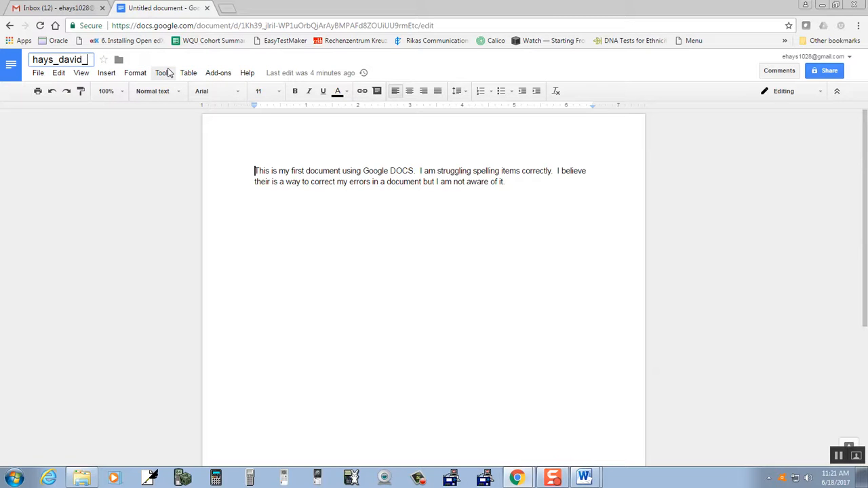
type("first")
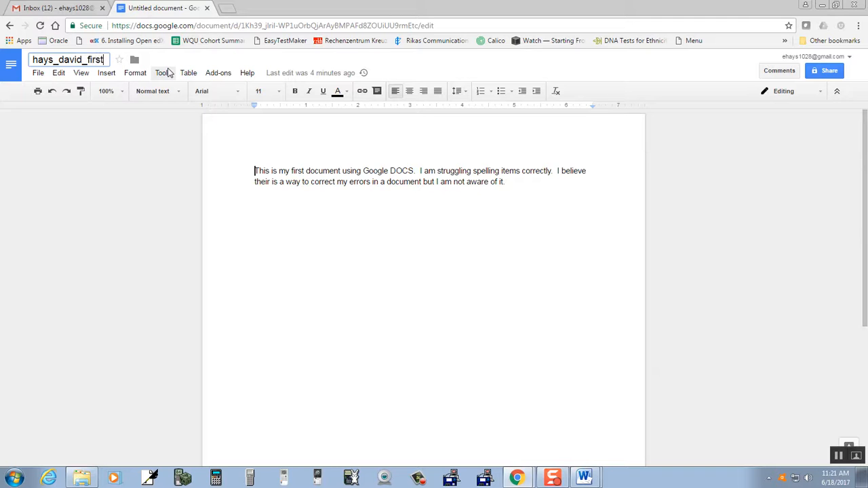
type("_google_doc")
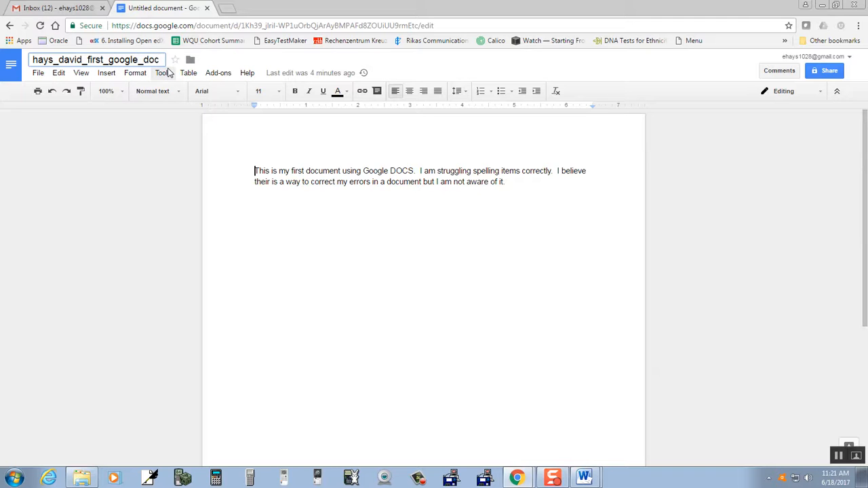
key("Return")
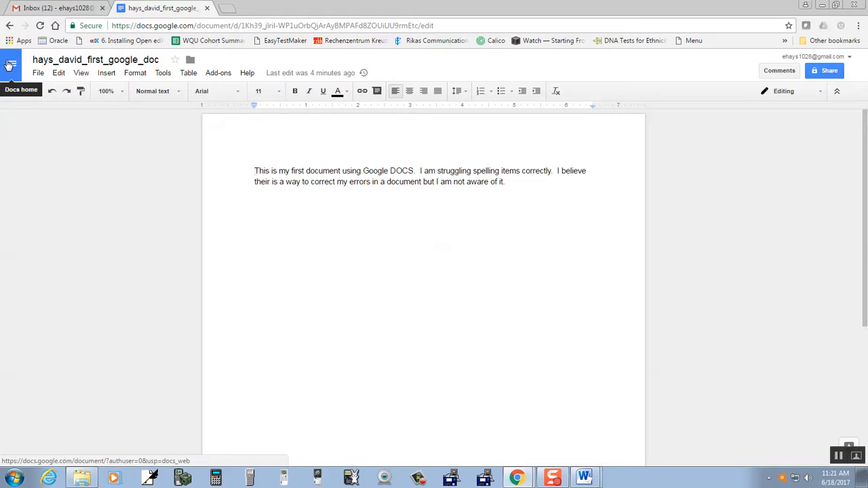
Go to the Docs home page, look through the template gallery from resumes to education, and return to the home page
left_click(11, 64)
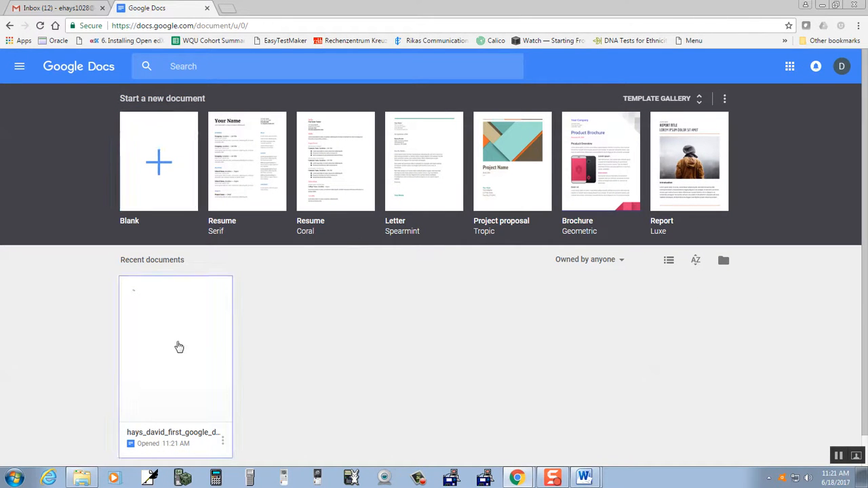
left_click(724, 100)
left_click(778, 192)
left_click(699, 101)
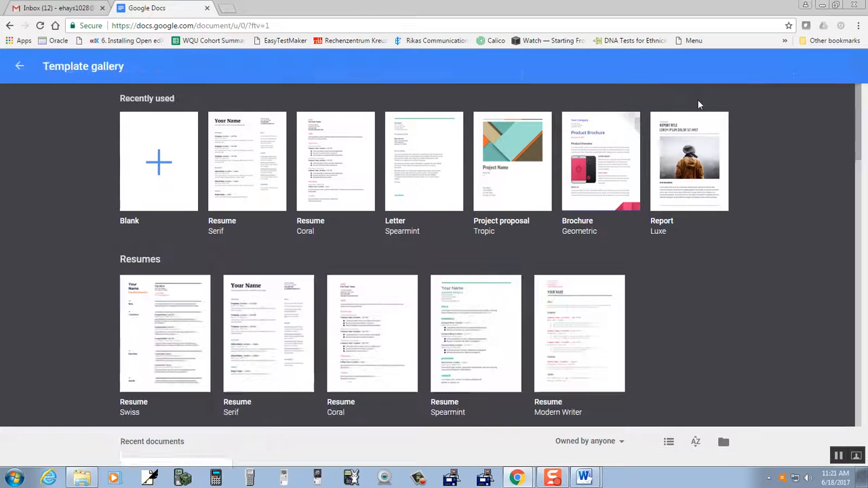
scroll(485, 290, "down", 7)
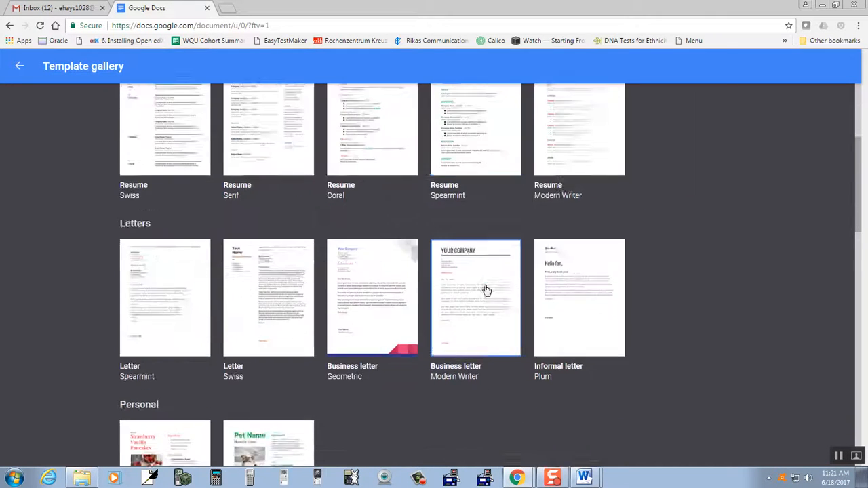
scroll(485, 290, "down", 7)
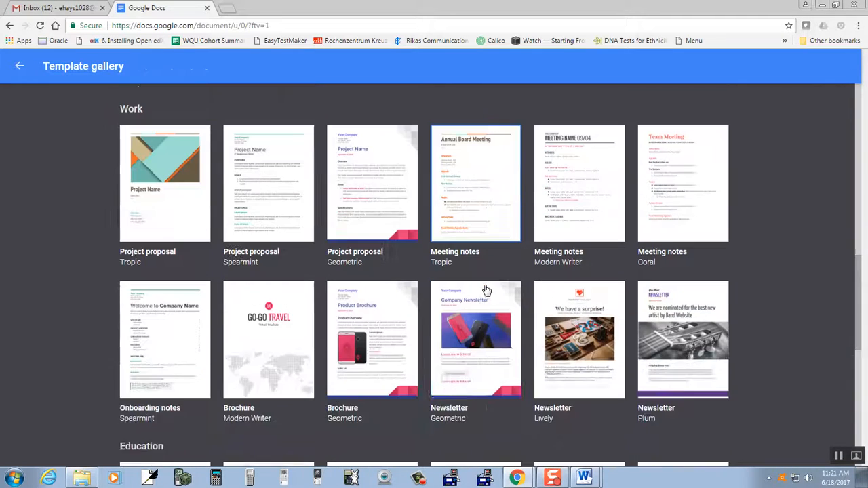
scroll(484, 284, "down", 3)
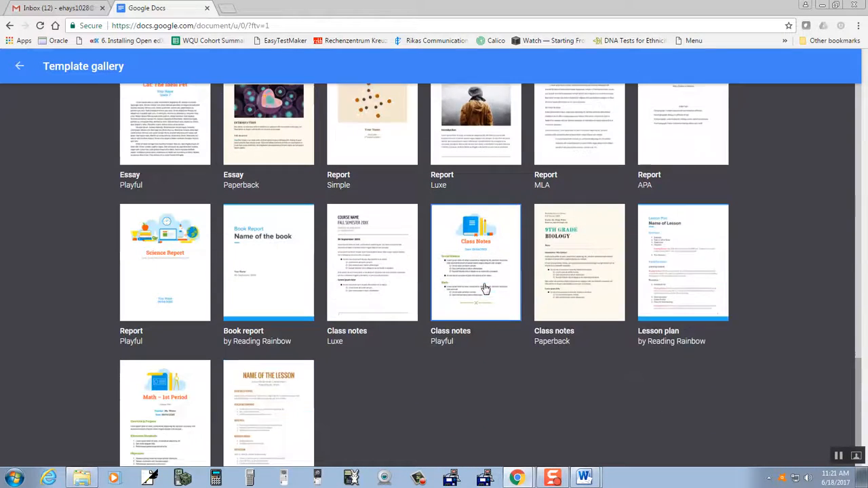
scroll(478, 282, "up", 7)
scroll(476, 282, "up", 10)
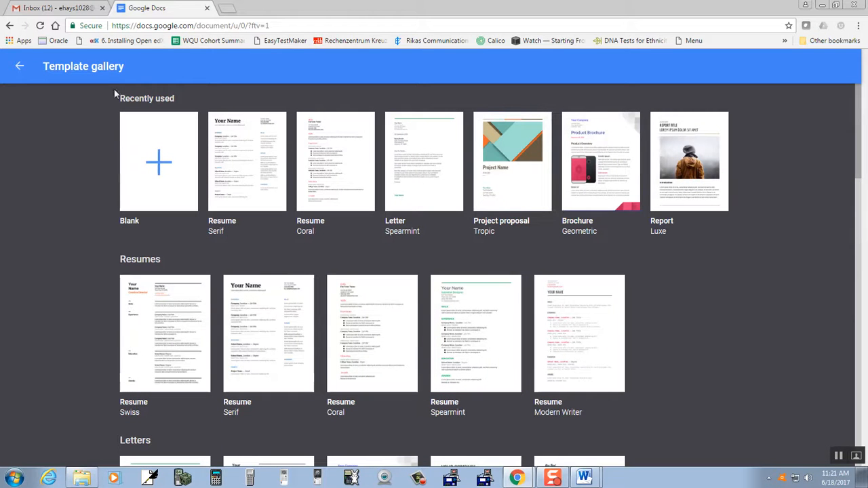
left_click(20, 68)
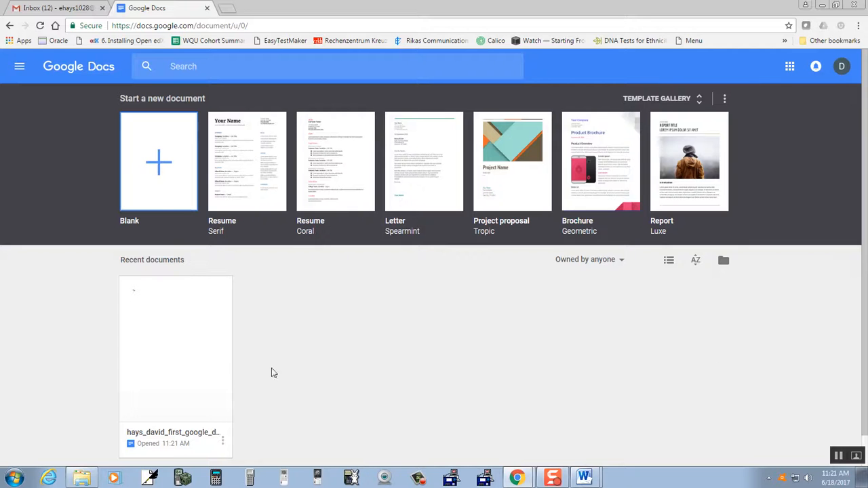
Create a new blank document
left_click(159, 163)
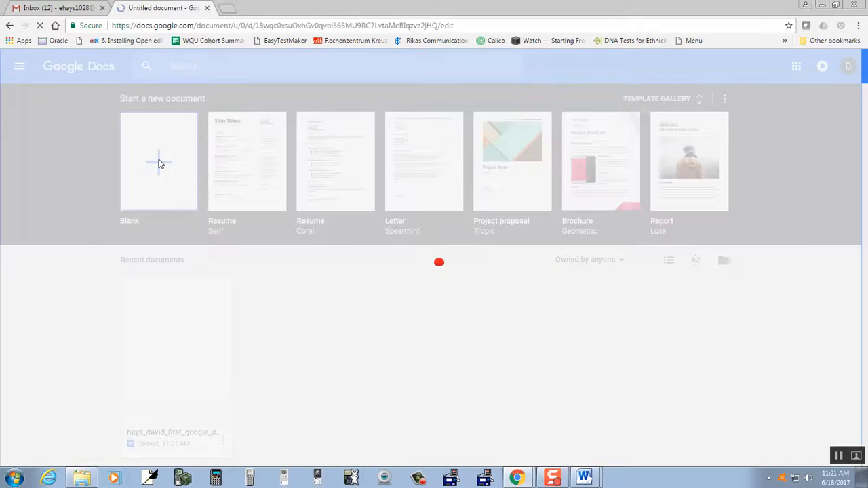